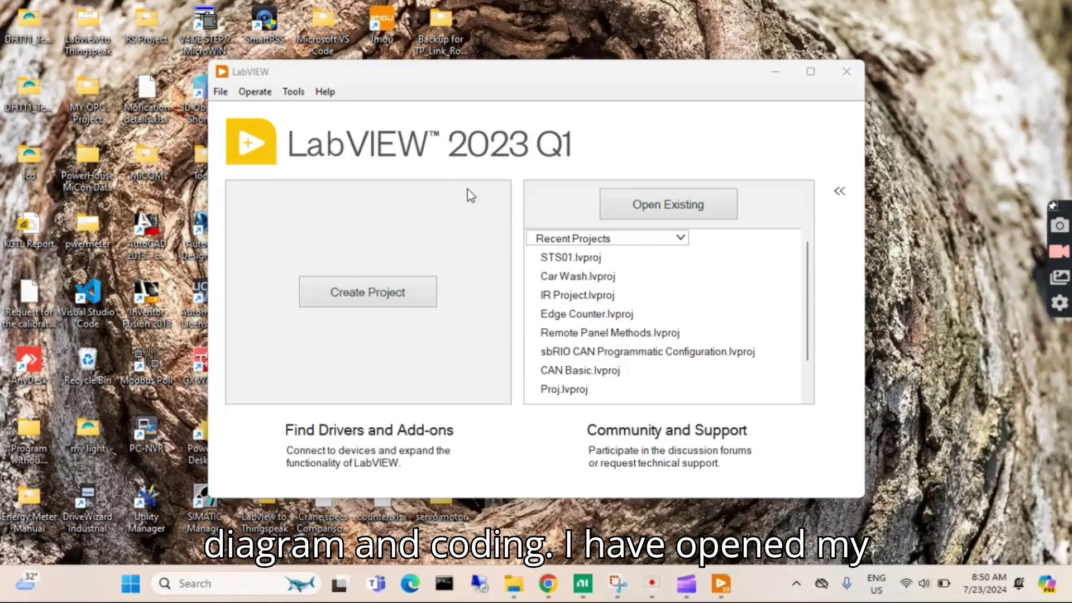
- Shift the start window slightly right and open the Help menu offering Find Examples
left_click_drag(347, 76, 374, 75)
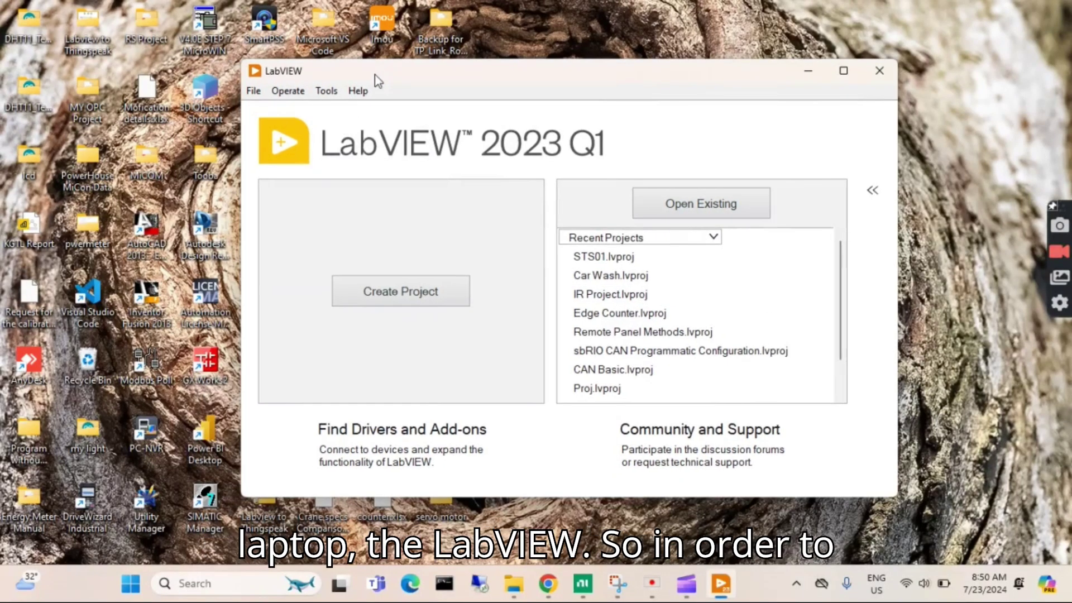
left_click(331, 97)
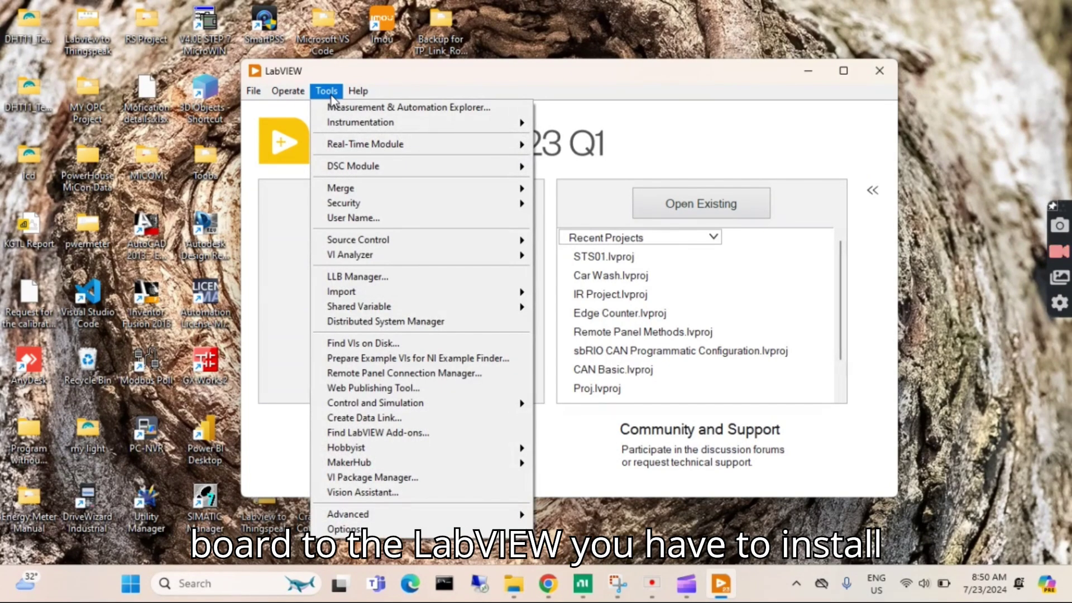
mouse_move(357, 90)
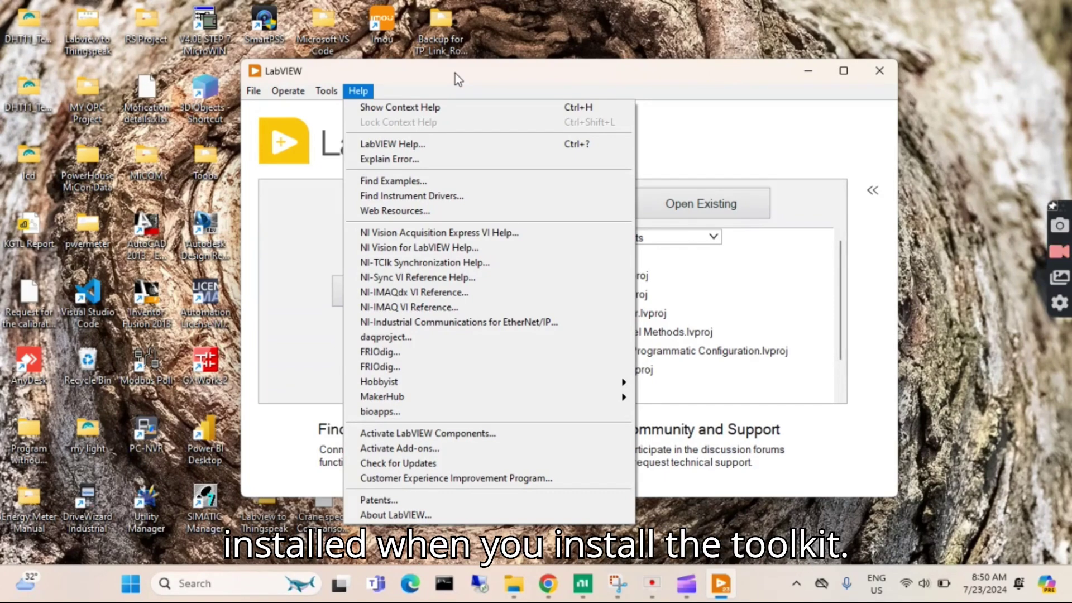
left_click(456, 75)
left_click(357, 90)
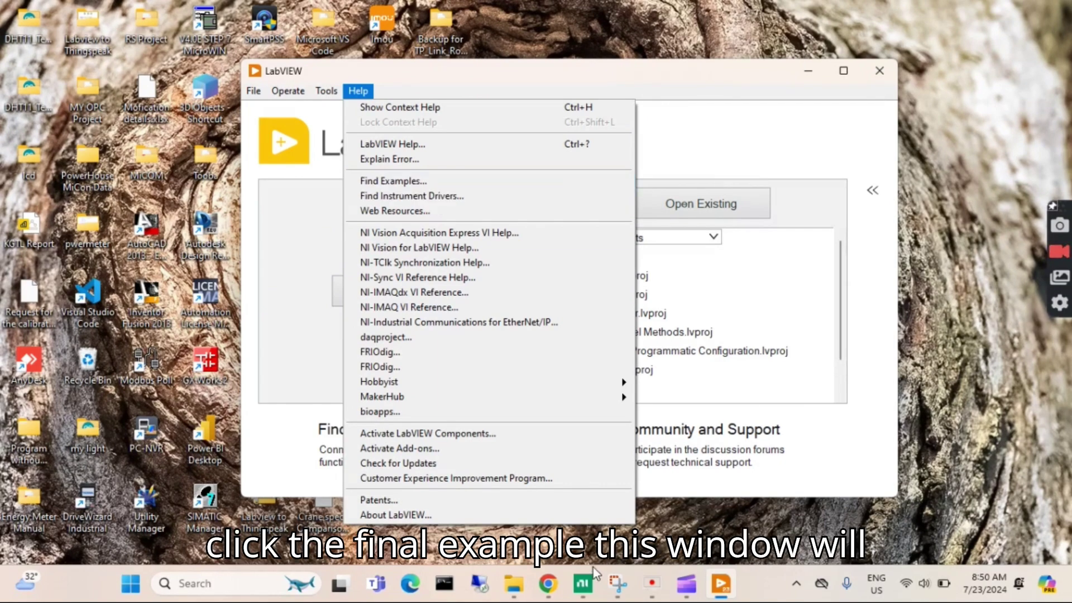
- Open Find Examples, return to the LINX keyword search, and select LINX - Servo 1 Channel.vi
left_click(590, 589)
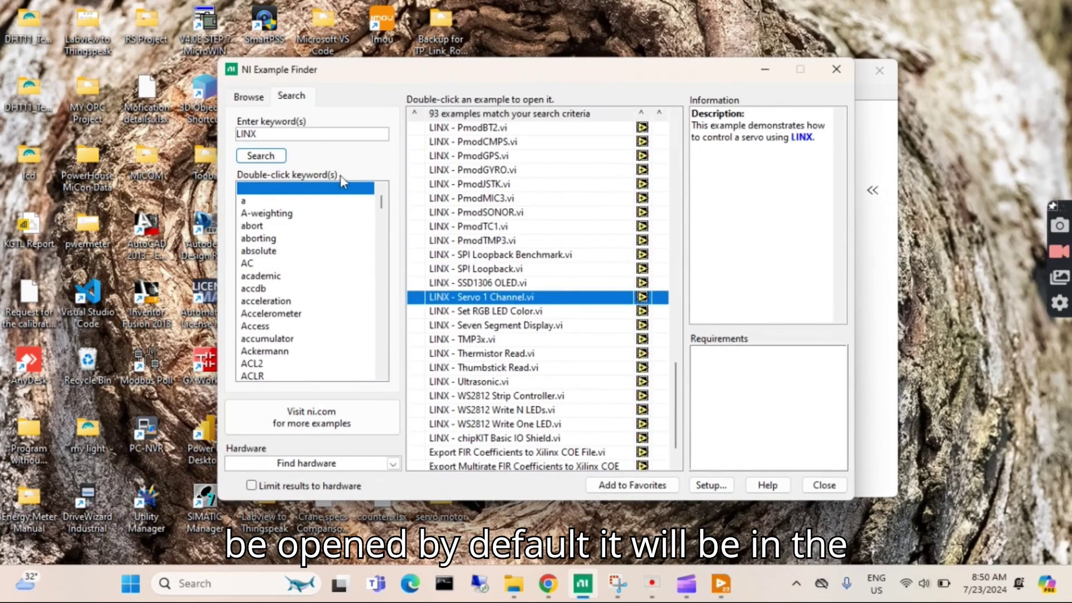
left_click(248, 98)
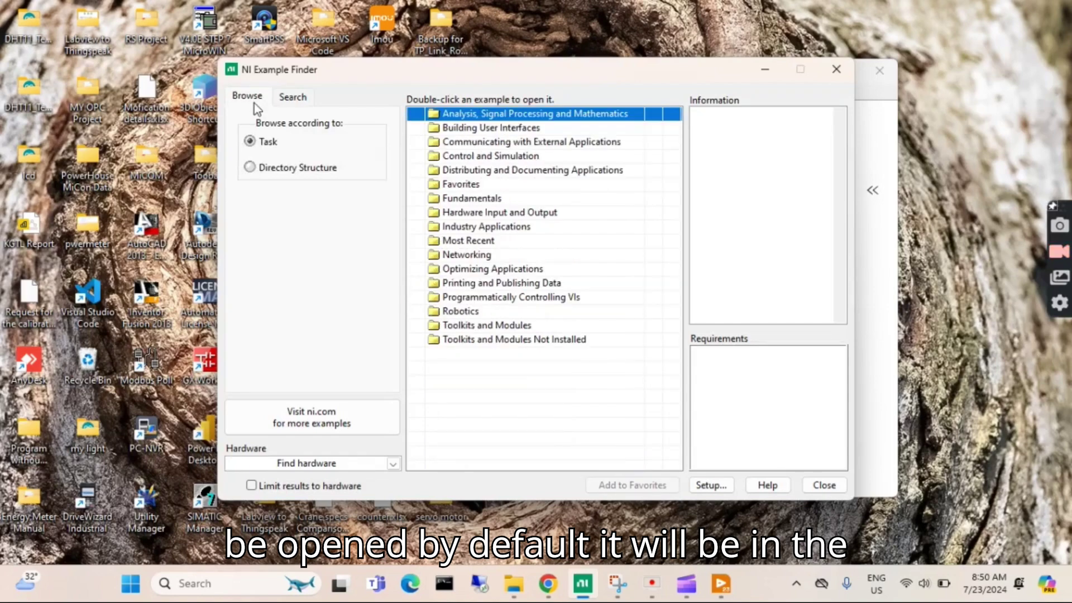
left_click(295, 97)
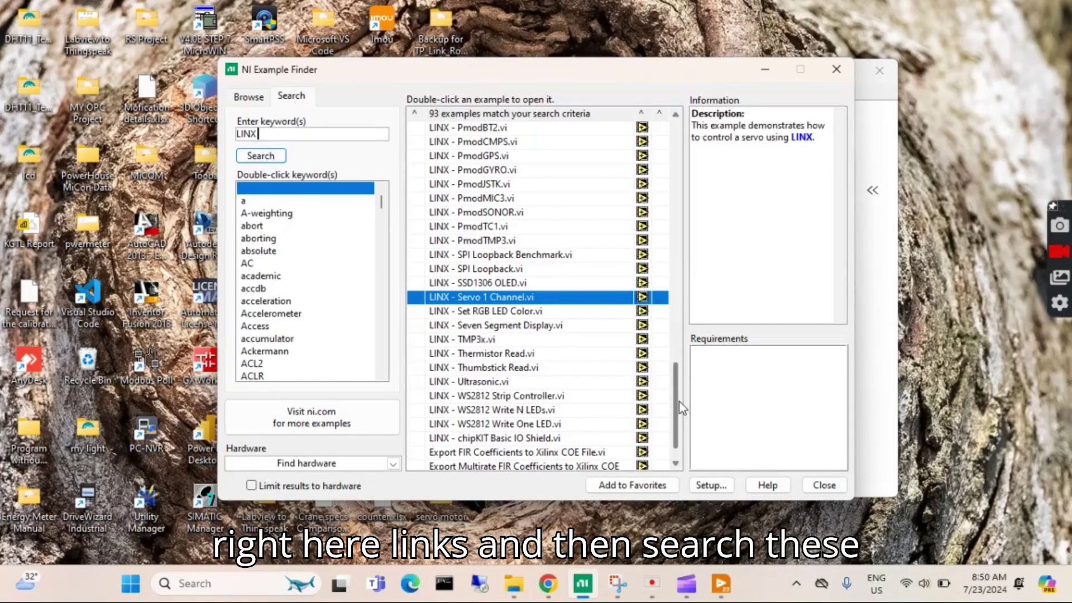
left_click_drag(679, 402, 679, 282)
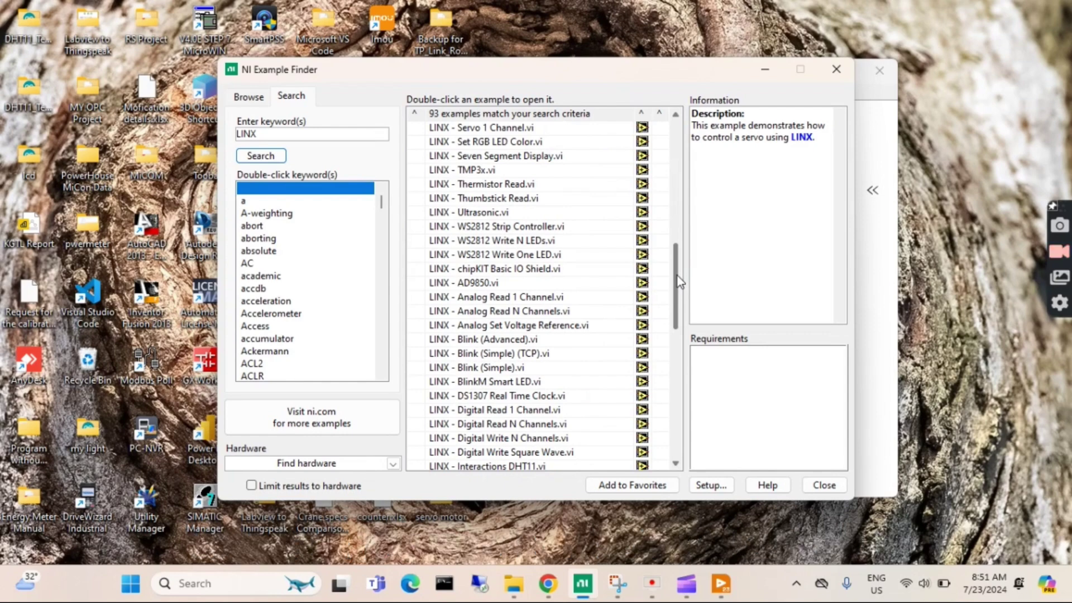
scroll(680, 282, "up", 4)
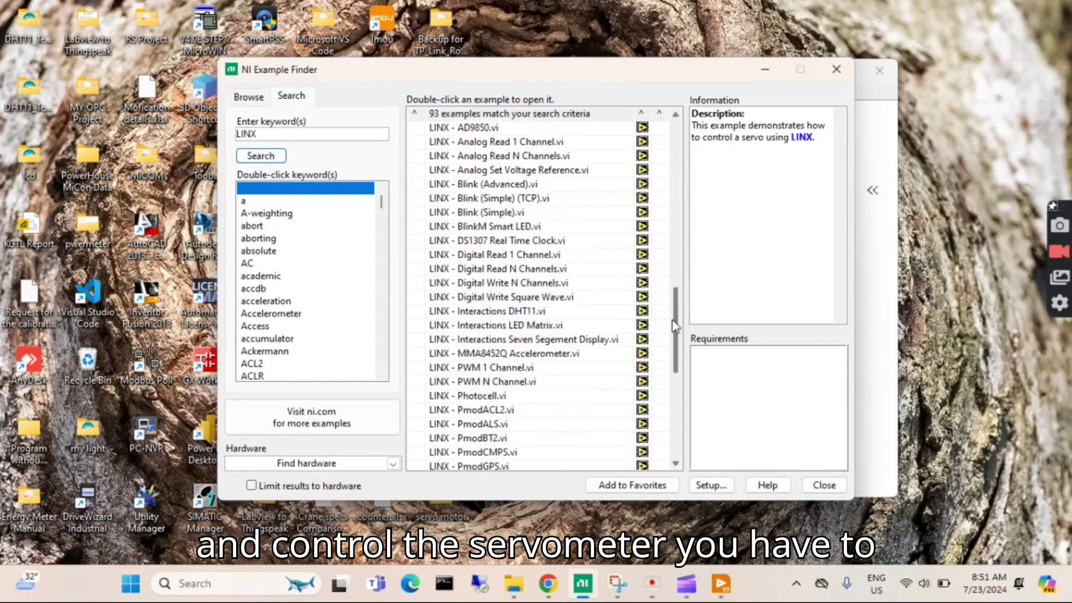
scroll(665, 357, "down", 4)
left_click(664, 441)
scroll(662, 387, "down", 3)
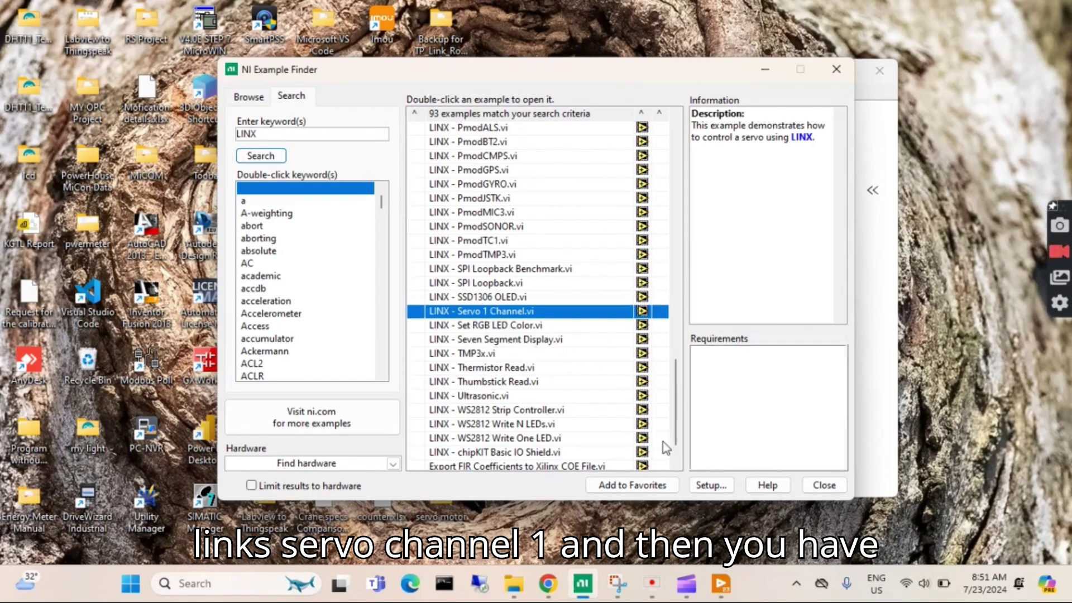
- Open LINX - Servo 1 Channel.vi, preview its block diagram, and reposition the front panel
double_click(510, 311)
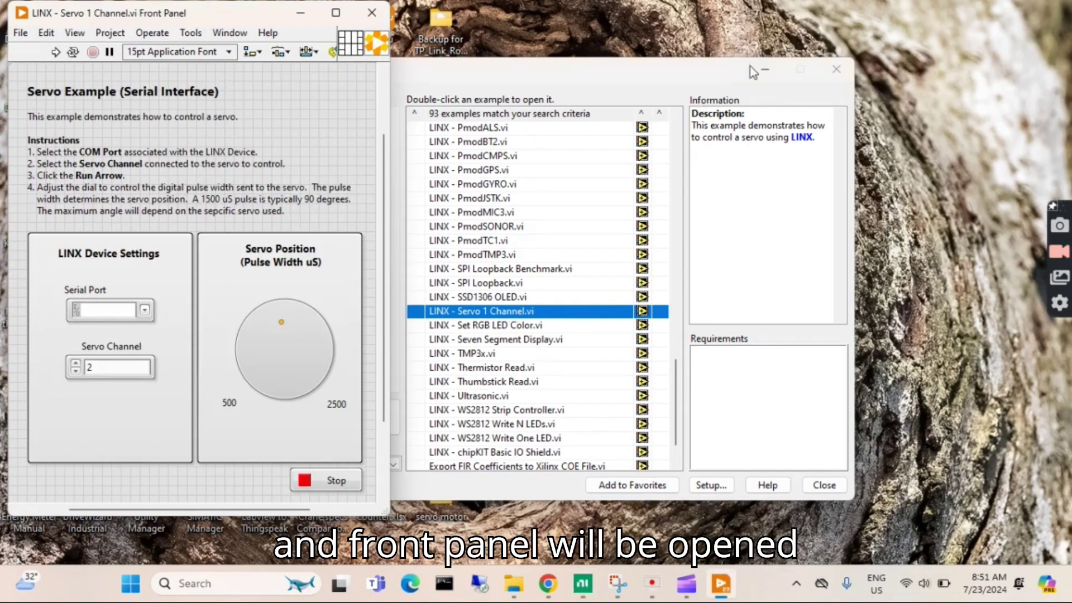
left_click(762, 72)
left_click(762, 72)
left_click_drag(252, 15, 302, 29)
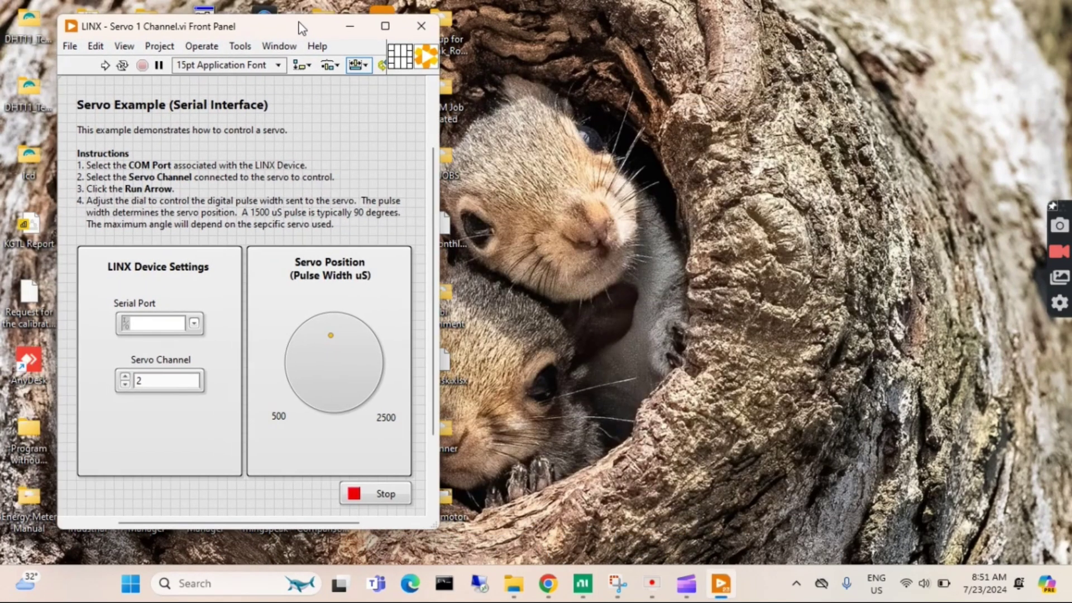
key("ctrl+e")
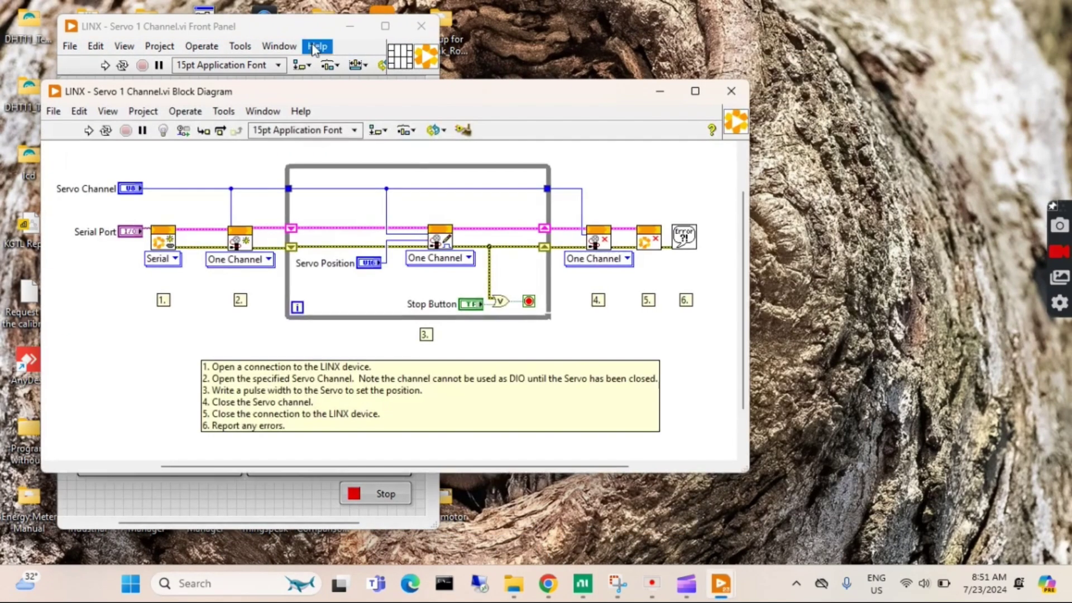
left_click(660, 91)
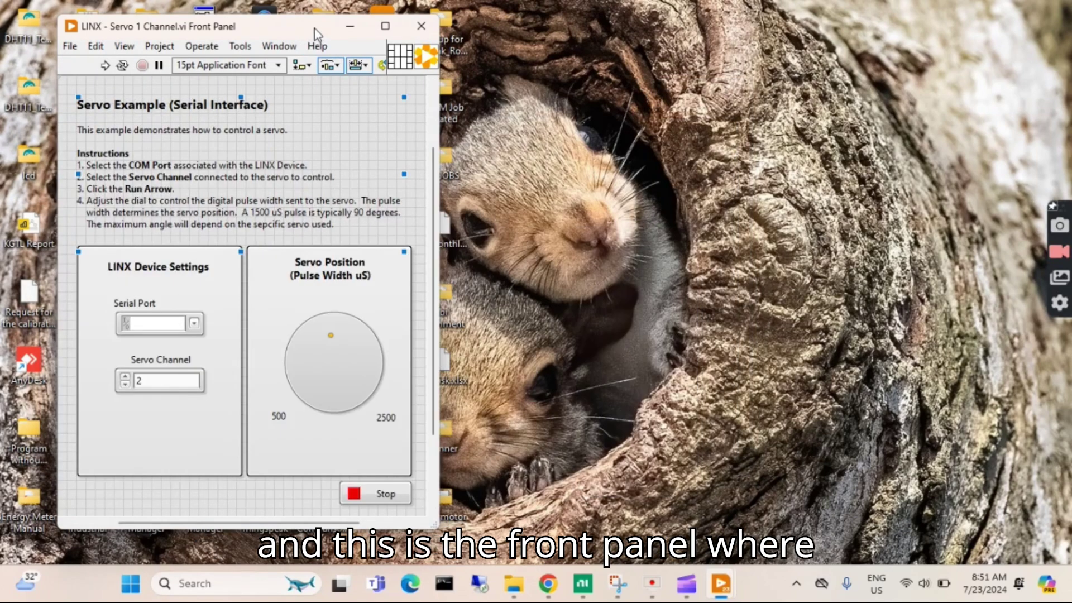
left_click_drag(313, 29, 535, 29)
- Set the Serial Port to COM1 and change Servo Channel from 2 to 3
left_click(493, 313)
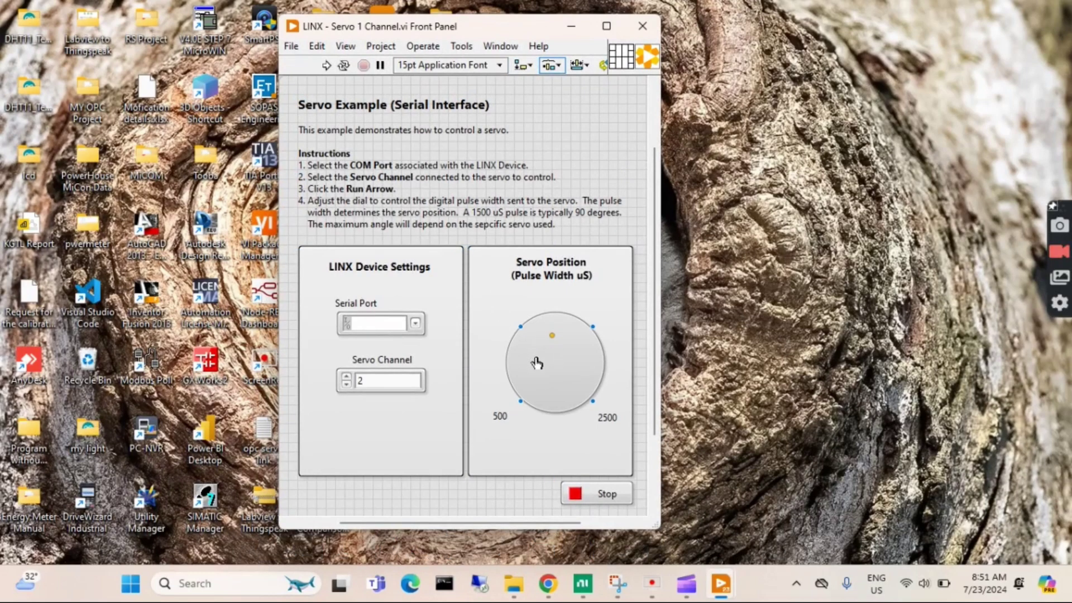
left_click(456, 341)
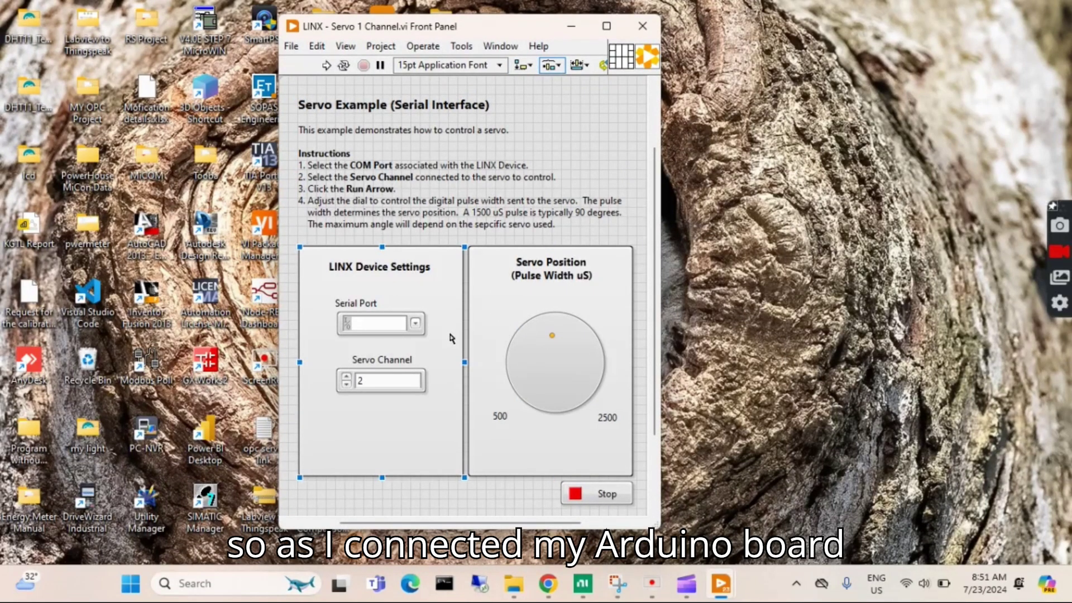
left_click(416, 323)
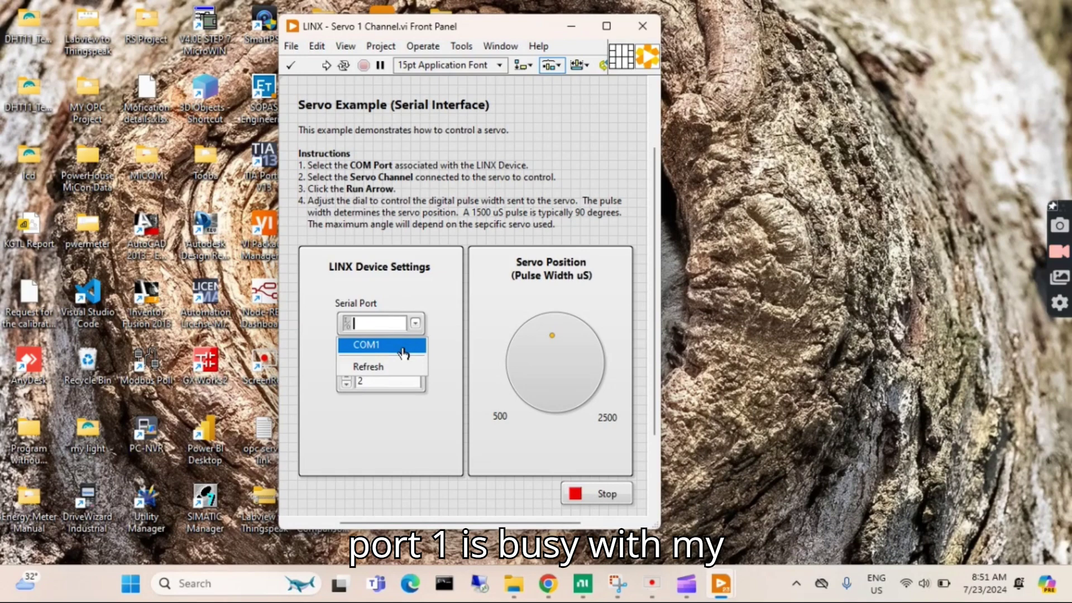
left_click(403, 346)
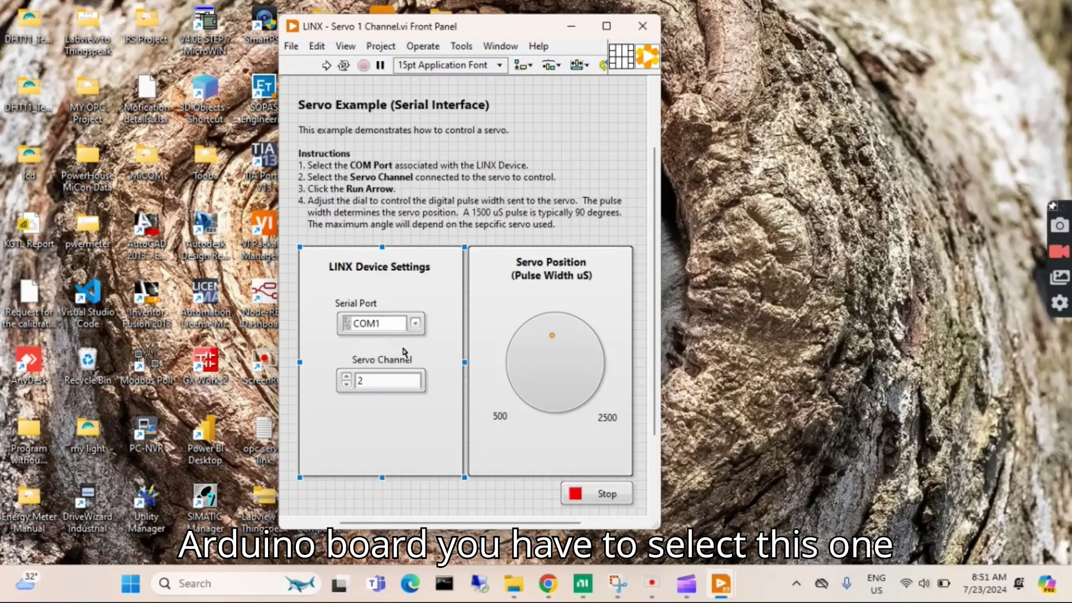
left_click(378, 384)
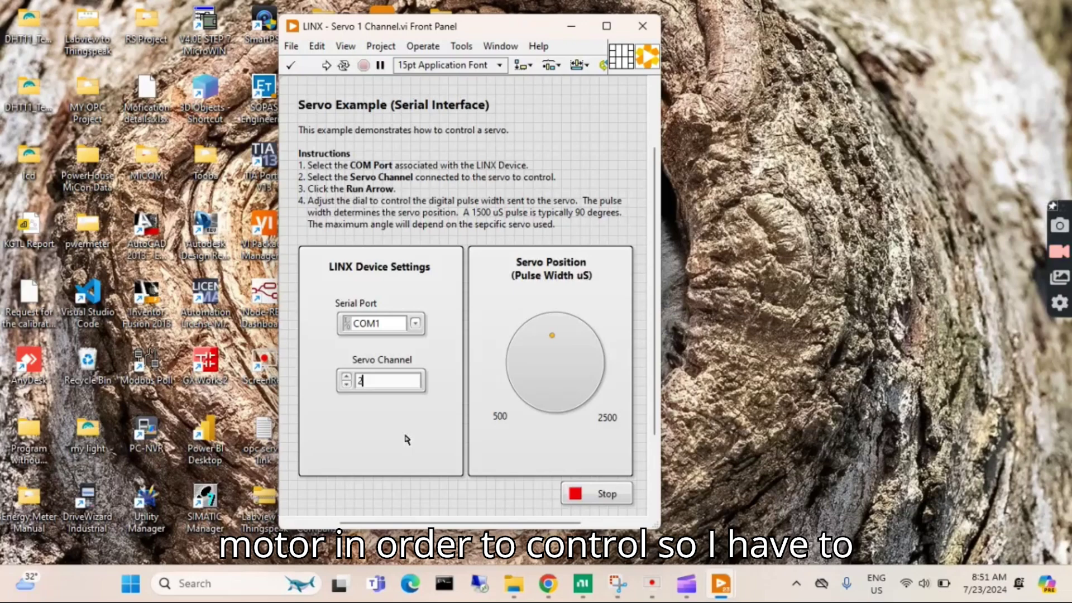
key("BackSpace")
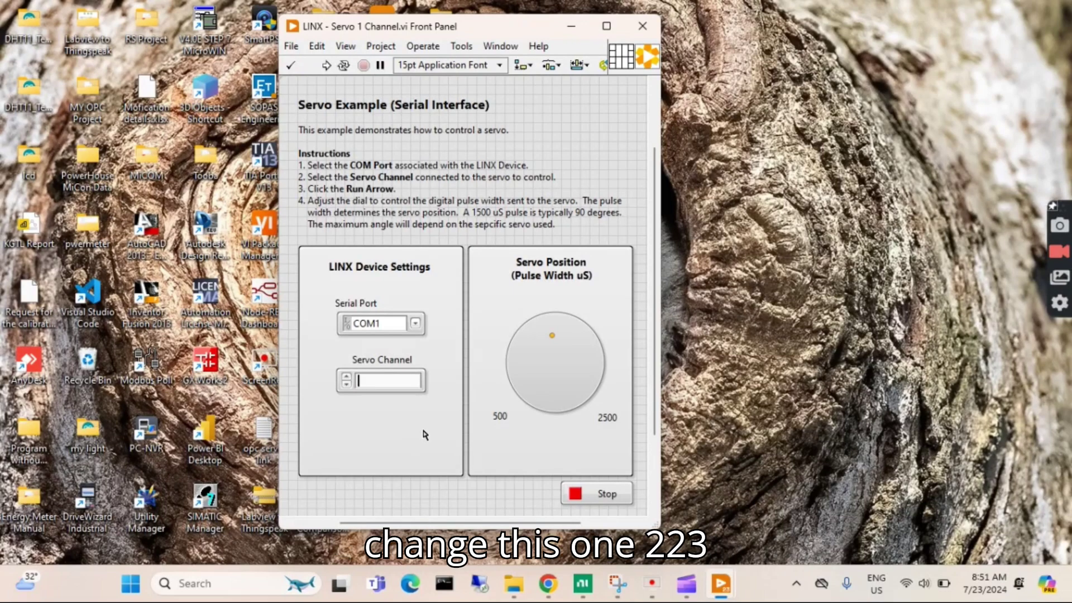
type("3")
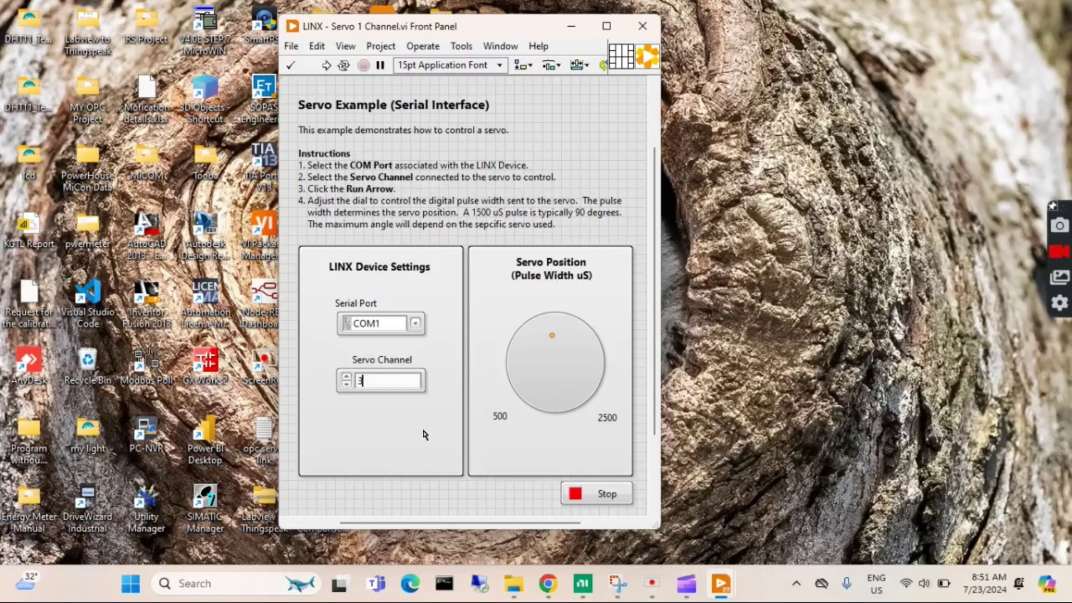
left_click(586, 115)
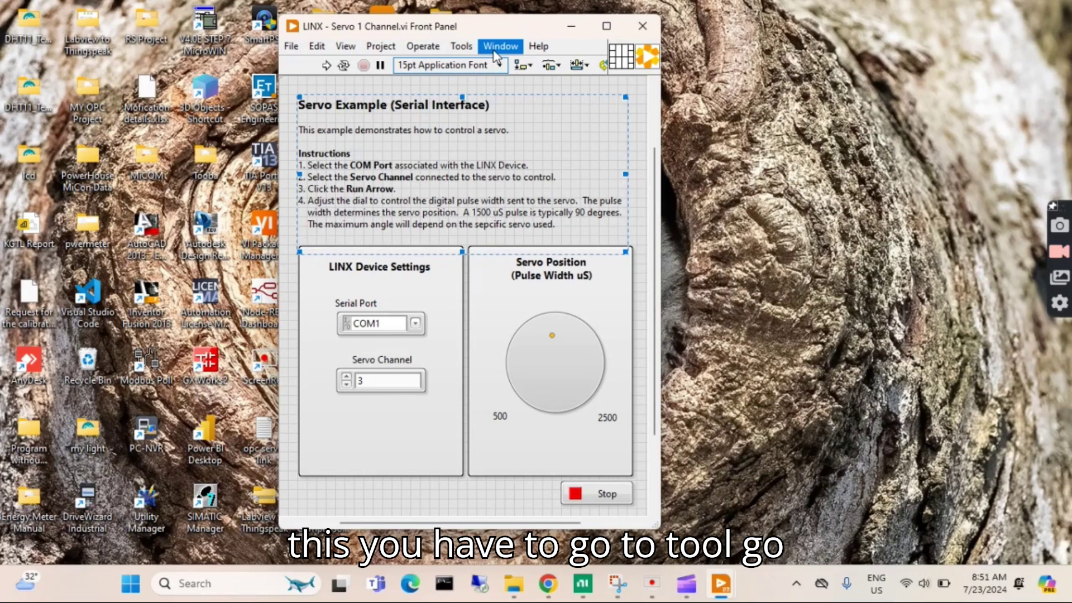
- Launch Tools > MakerHub > LINX > LINX Firmware Wizard
left_click(462, 48)
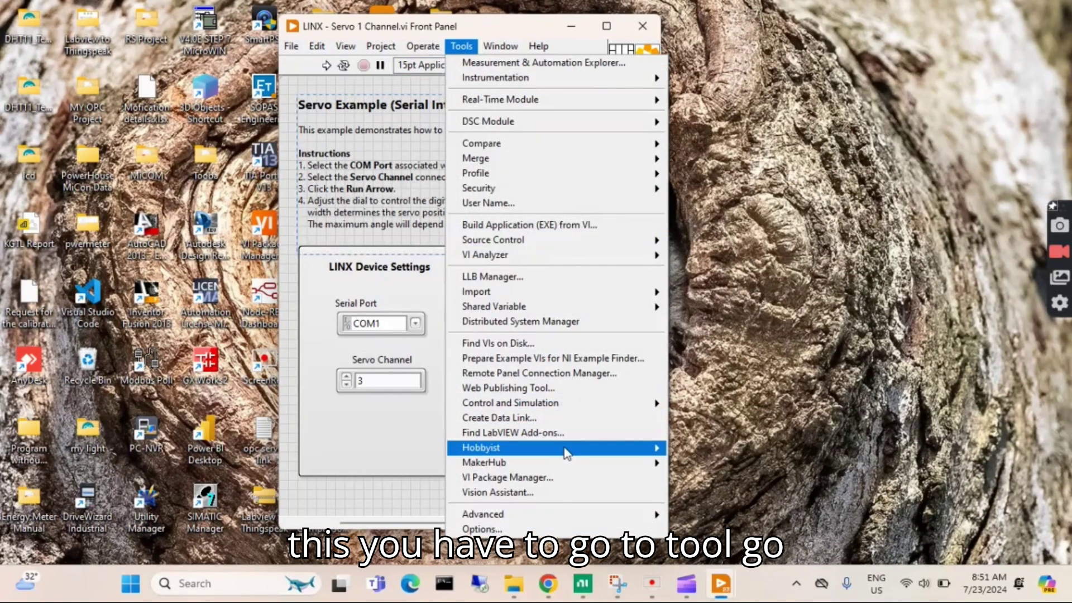
mouse_move(566, 451)
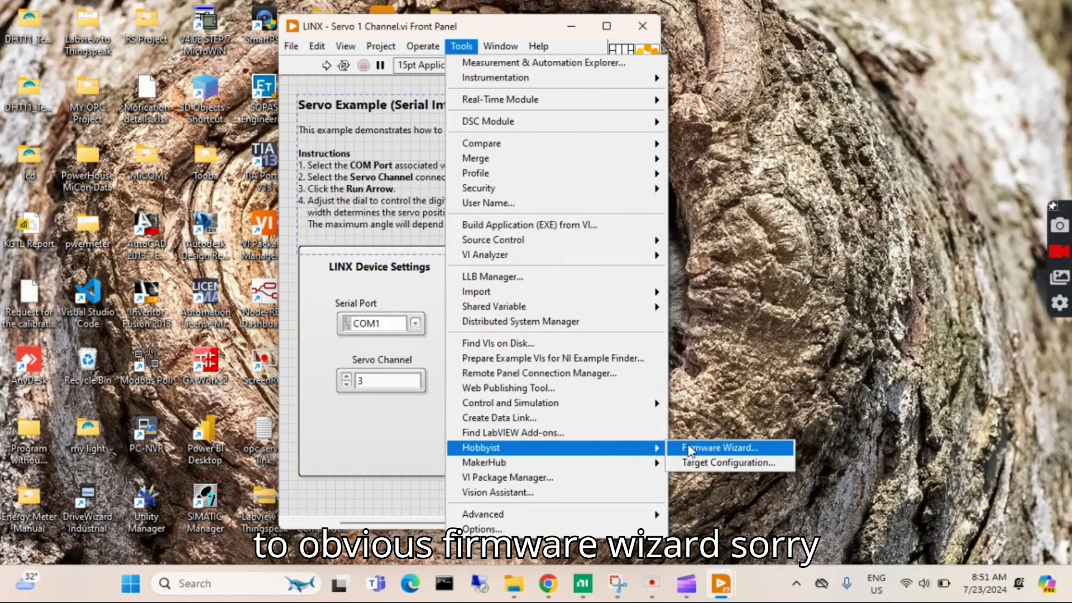
mouse_move(641, 462)
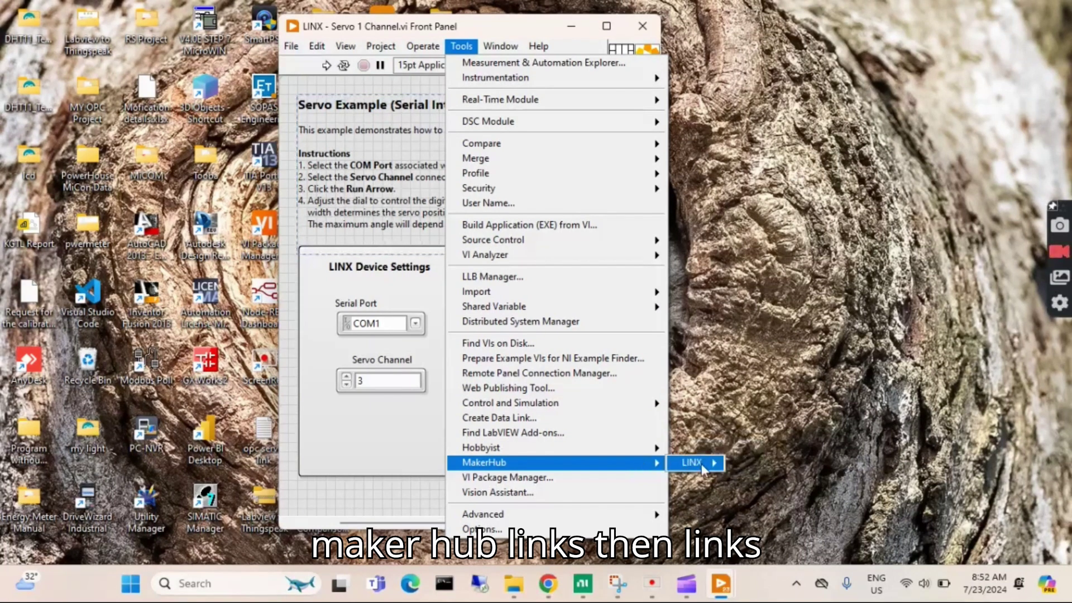
mouse_move(715, 468)
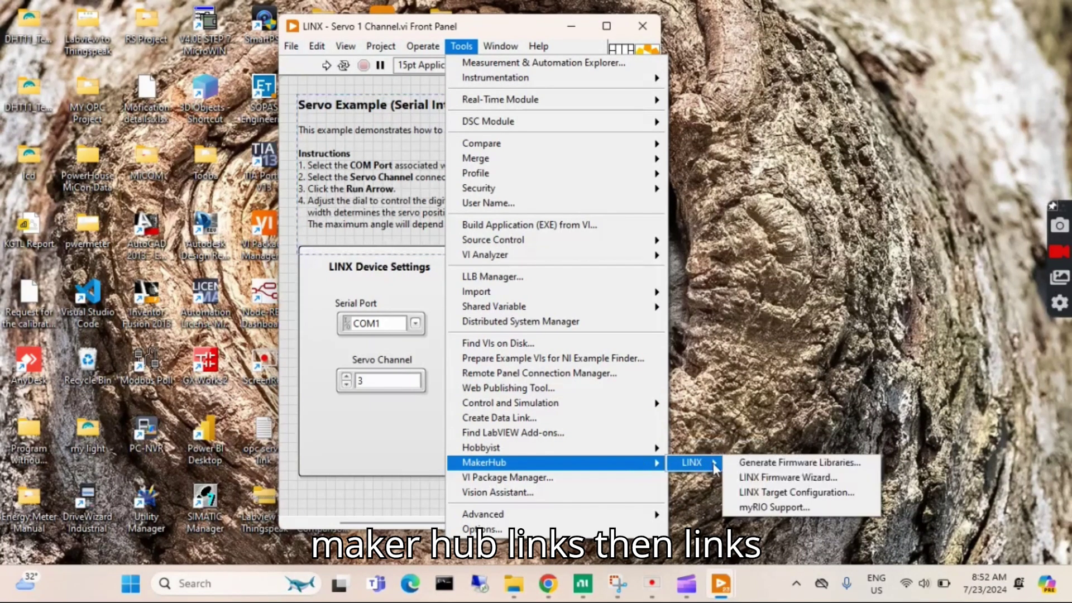
left_click(759, 479)
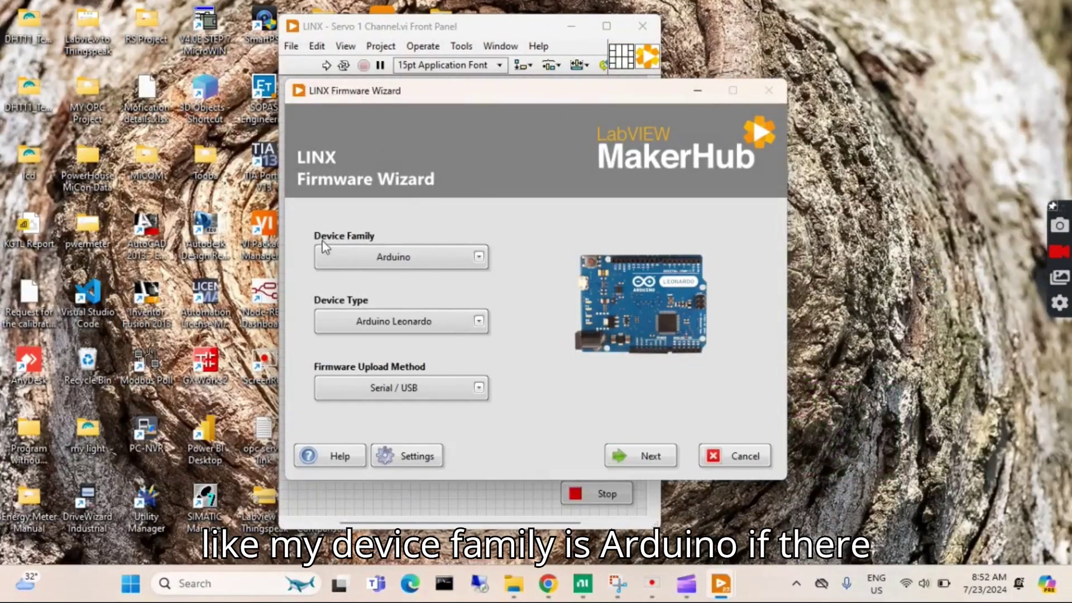
- Choose Arduino as device family and Arduino Uno as device type
left_click(479, 258)
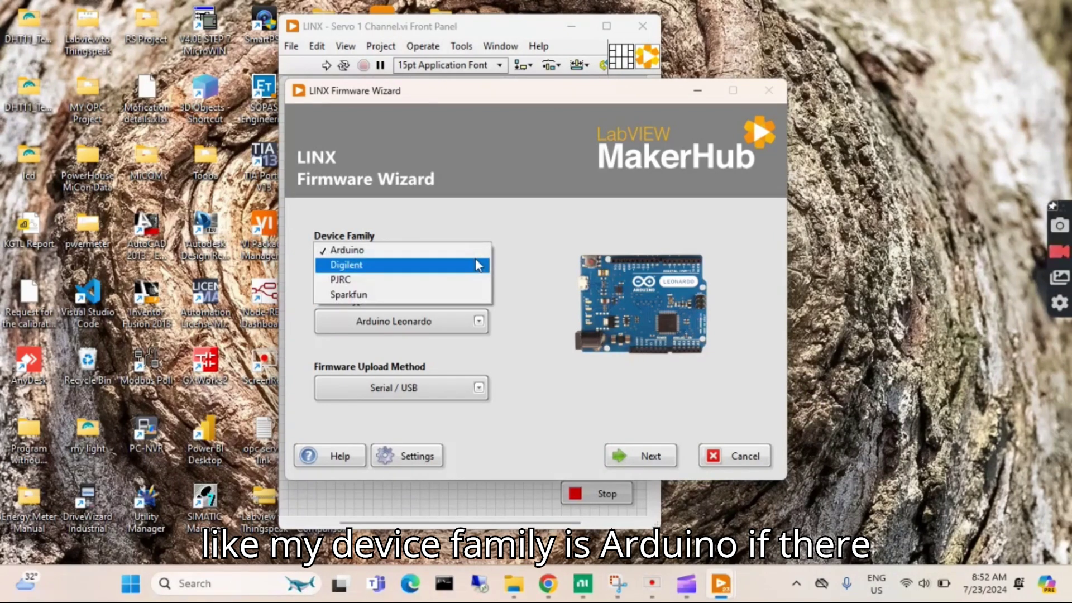
left_click(444, 249)
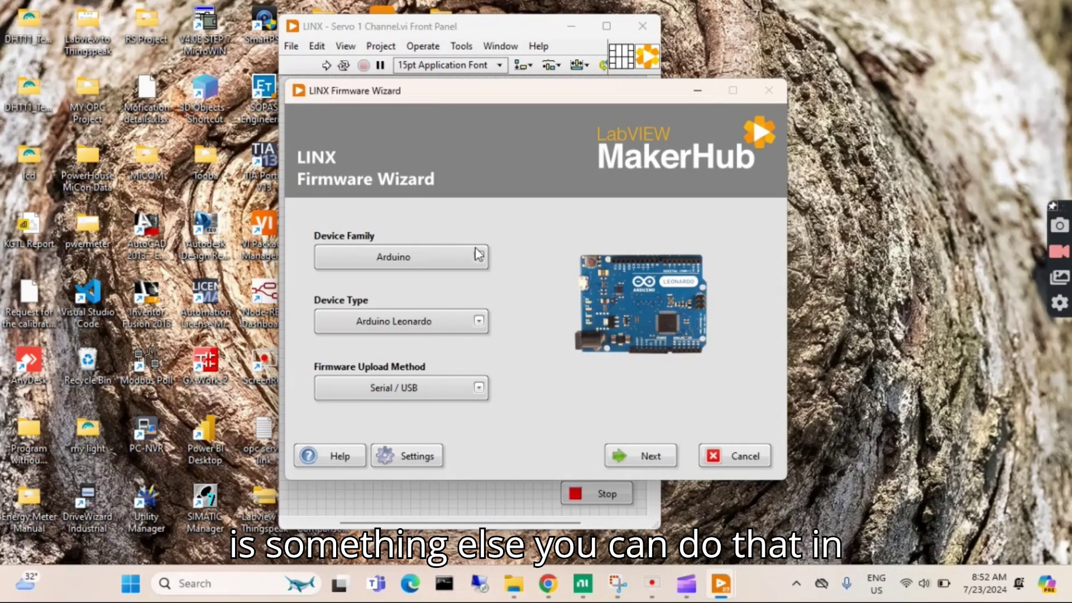
left_click(478, 321)
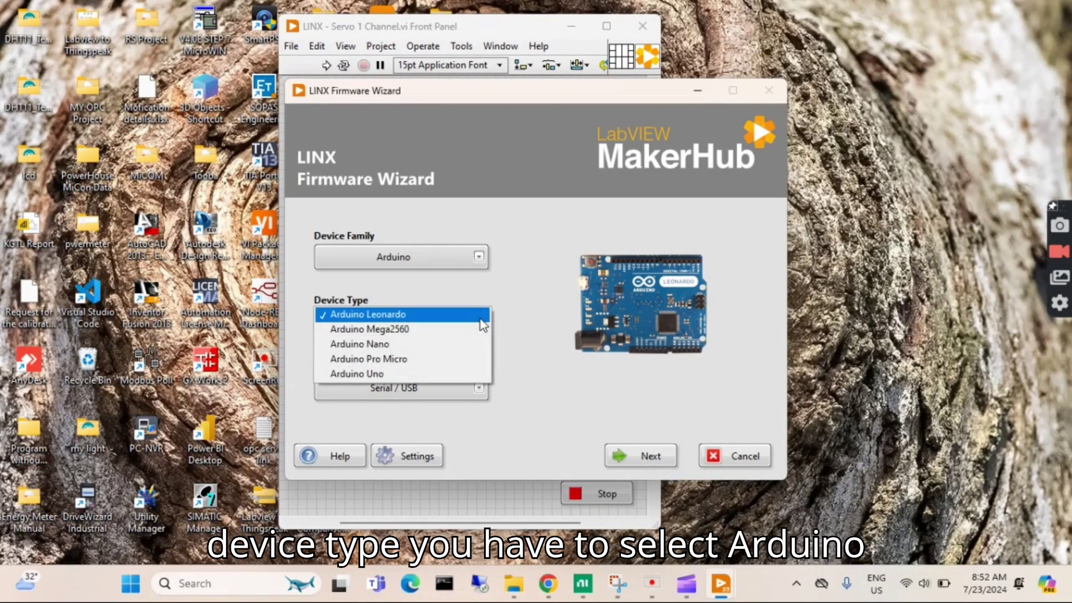
left_click(421, 374)
left_click(648, 461)
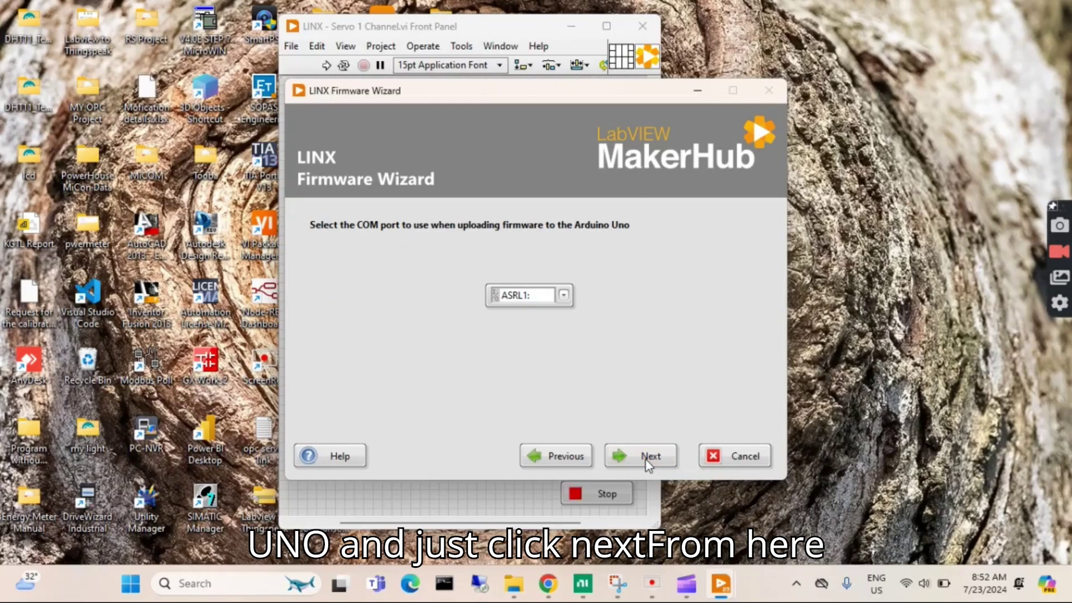
- Select COM1, upload the pre-built firmware, and finish the wizard
left_click(563, 295)
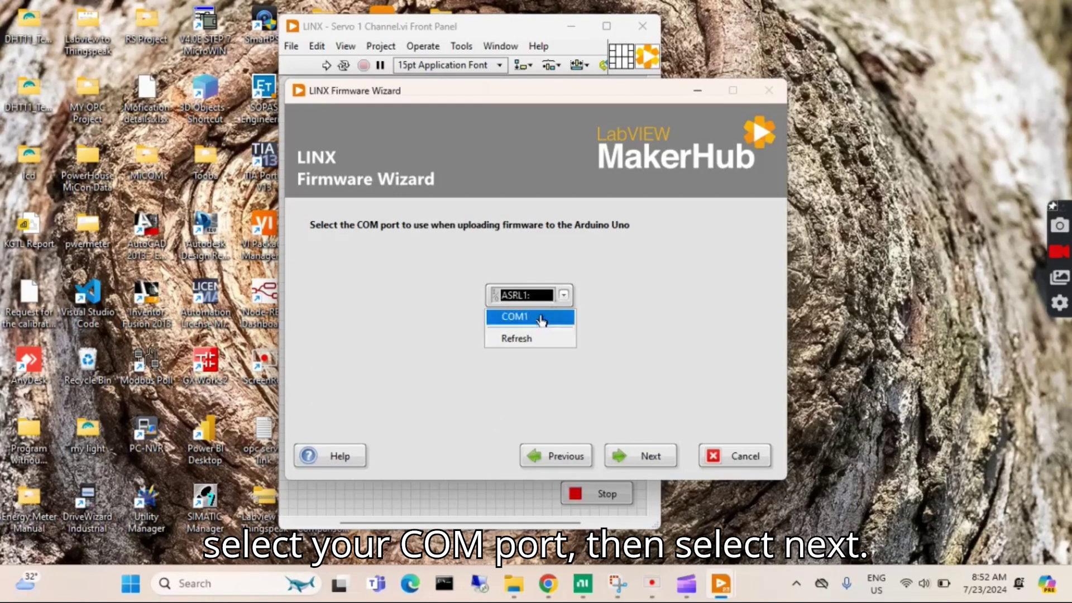
left_click(542, 313)
left_click(624, 449)
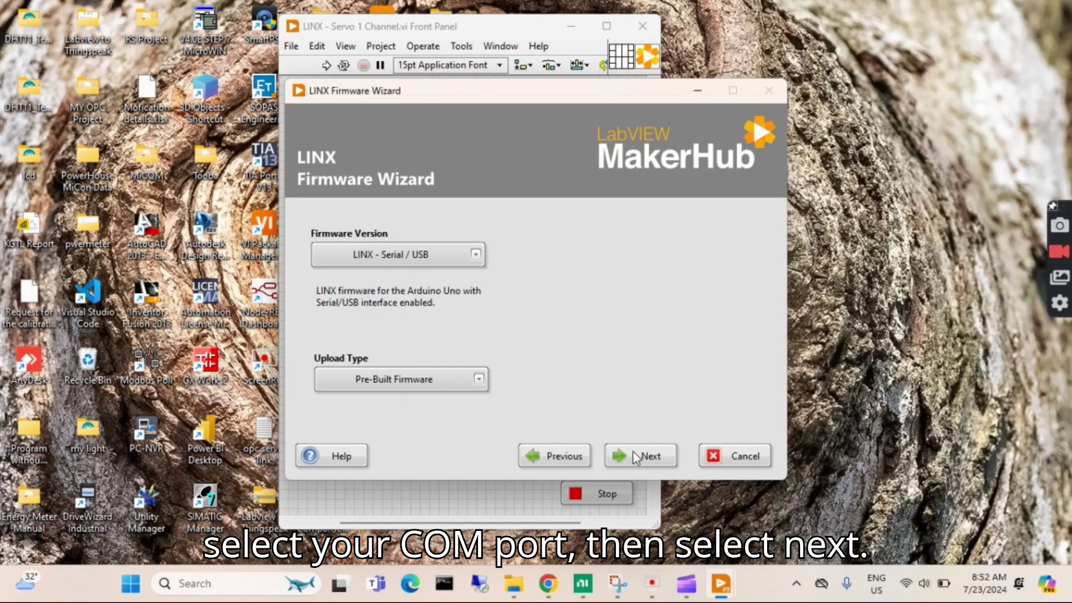
left_click(635, 457)
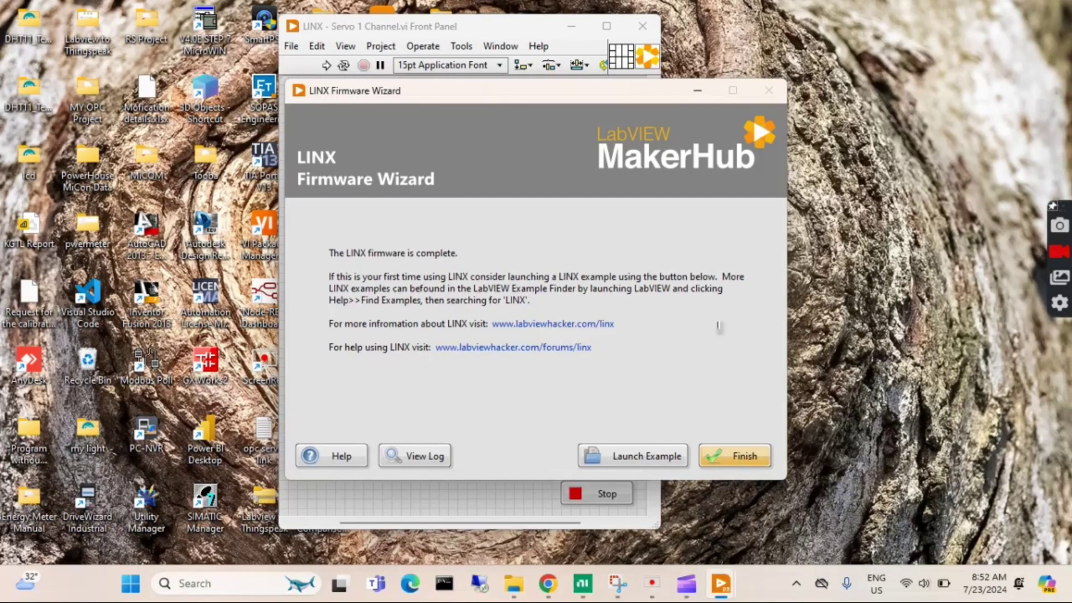
left_click(726, 454)
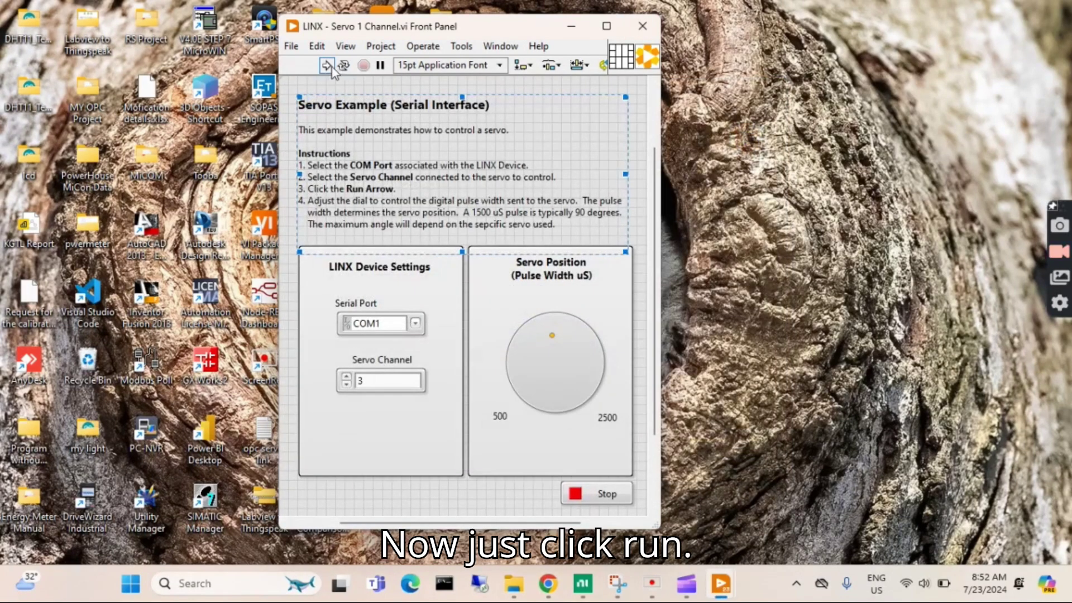
- Maximize the front panel, run the VI, turn Servo Position to about 2500, then show the diagram
left_click(606, 26)
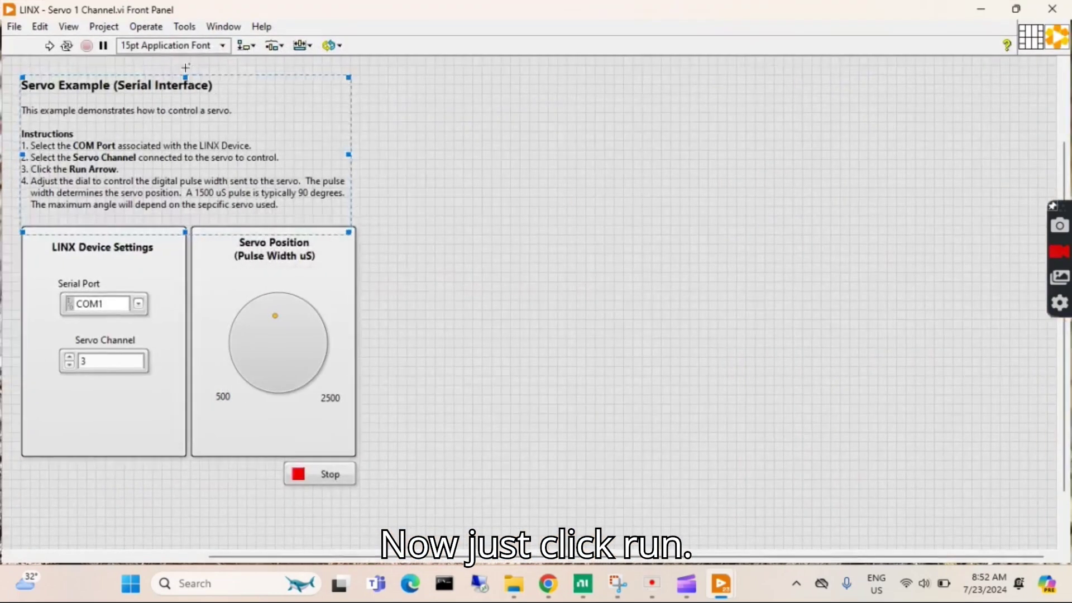
left_click(49, 47)
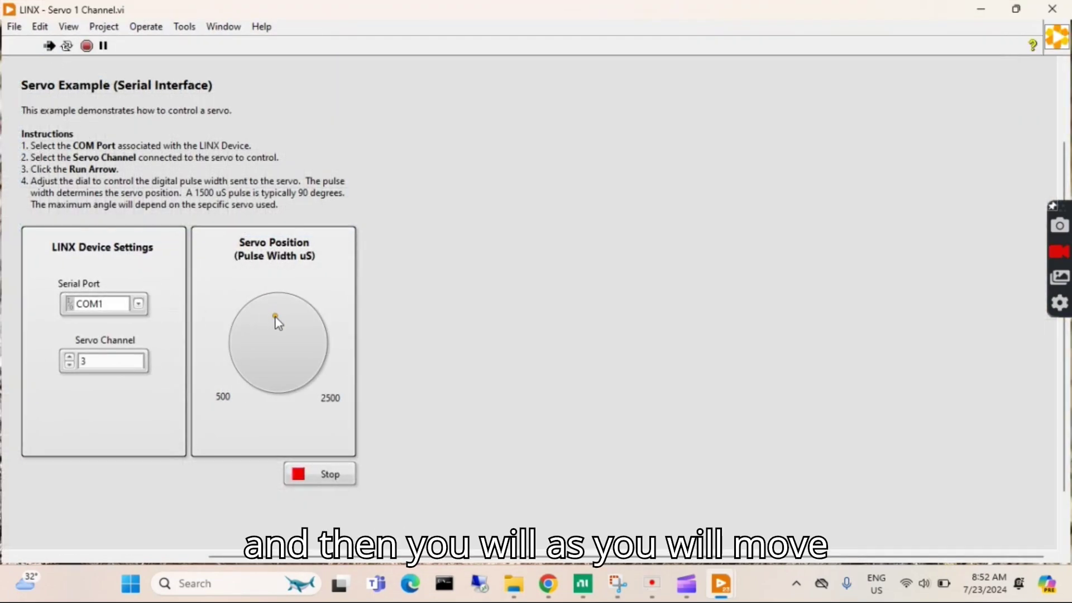
left_click_drag(273, 317, 257, 329)
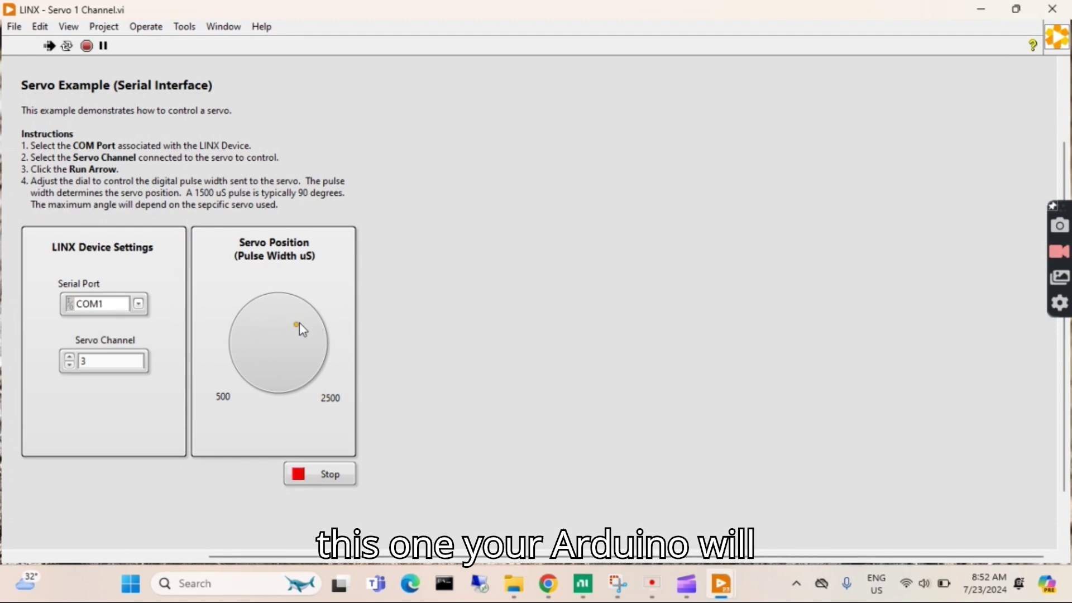
left_click_drag(307, 365, 310, 330)
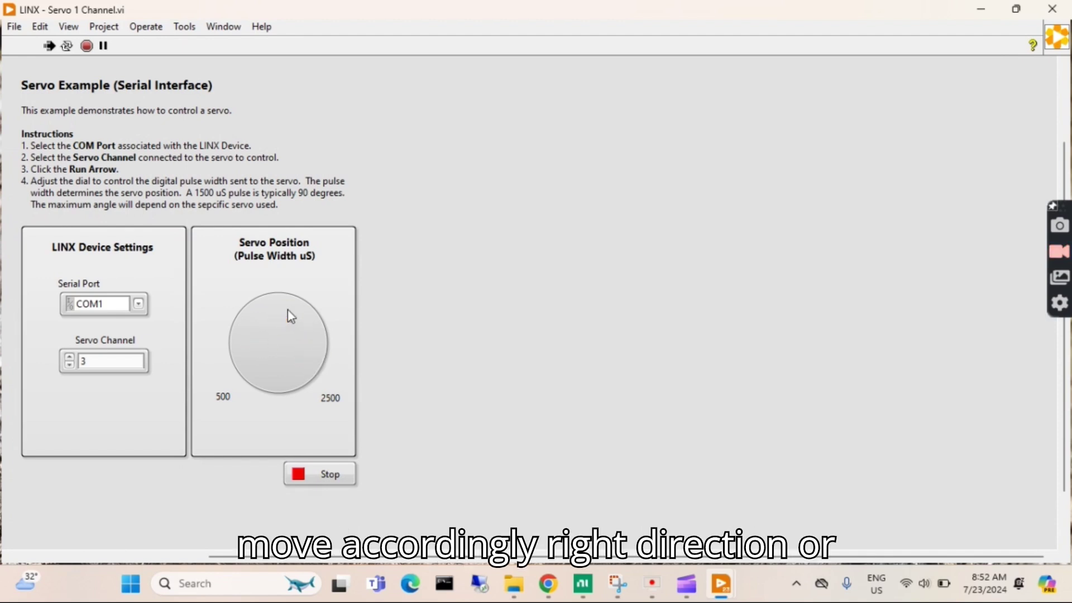
mouse_move(249, 361)
left_mouse_down()
mouse_move(253, 374)
mouse_move(257, 340)
mouse_move(282, 316)
mouse_move(307, 349)
mouse_move(306, 377)
mouse_move(313, 340)
mouse_move(295, 311)
mouse_move(243, 346)
mouse_move(254, 381)
mouse_move(275, 396)
mouse_move(241, 361)
left_mouse_up()
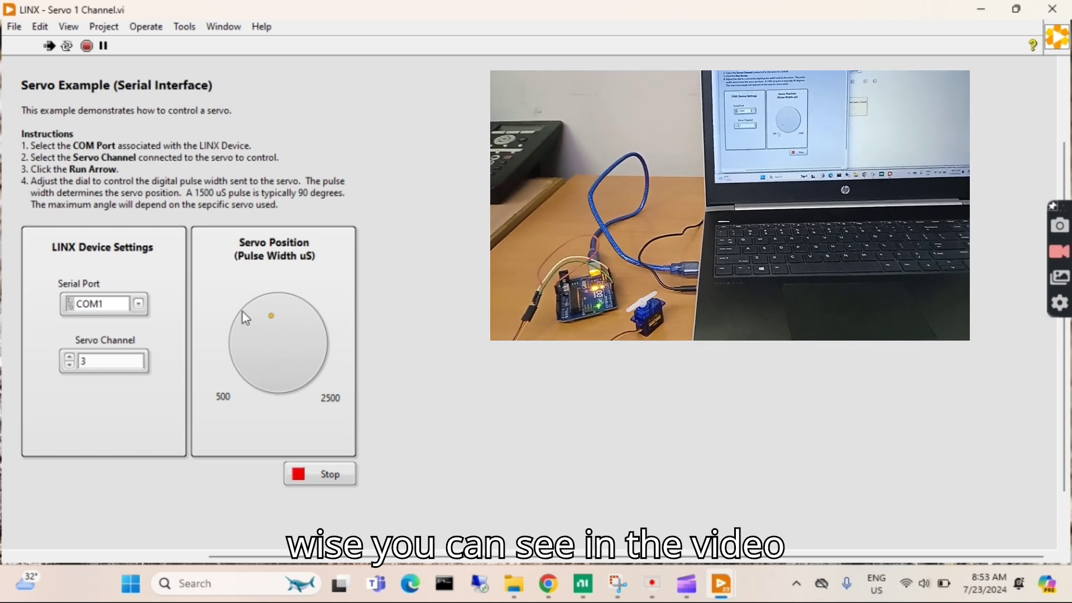
left_click_drag(296, 359, 293, 366)
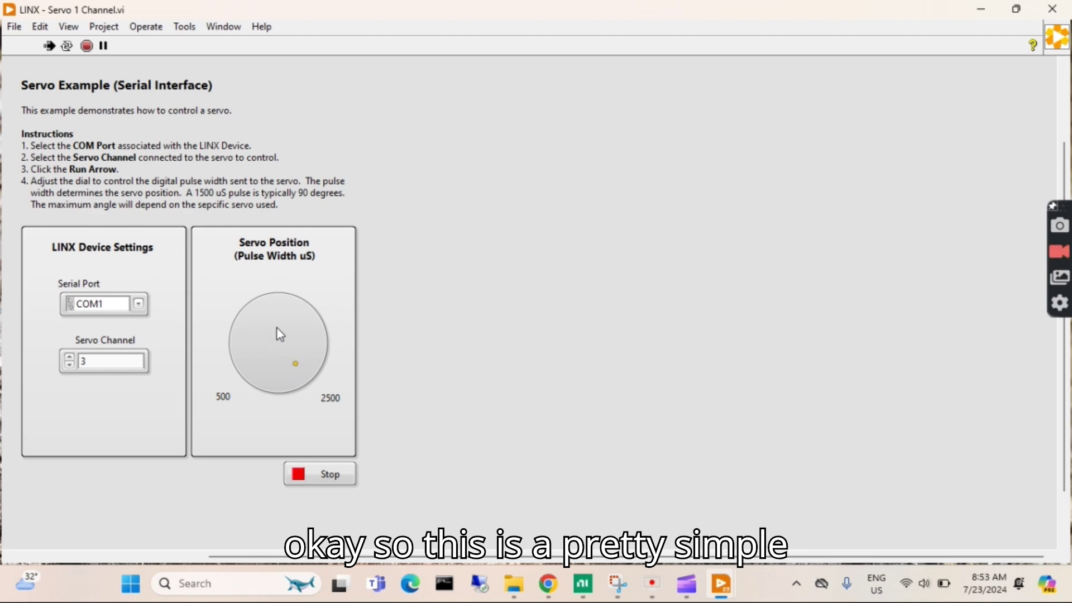
key("ctrl+e")
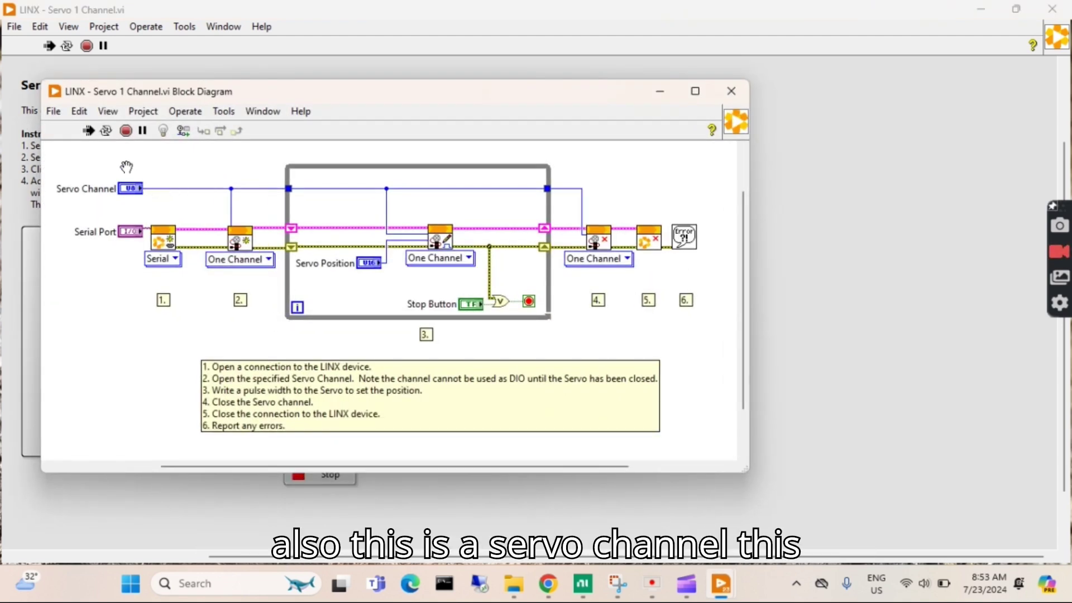
- Abort the VI, tile front panel and block diagram left and right, and highlight the instructions comment
left_click(126, 130)
double_click(129, 188)
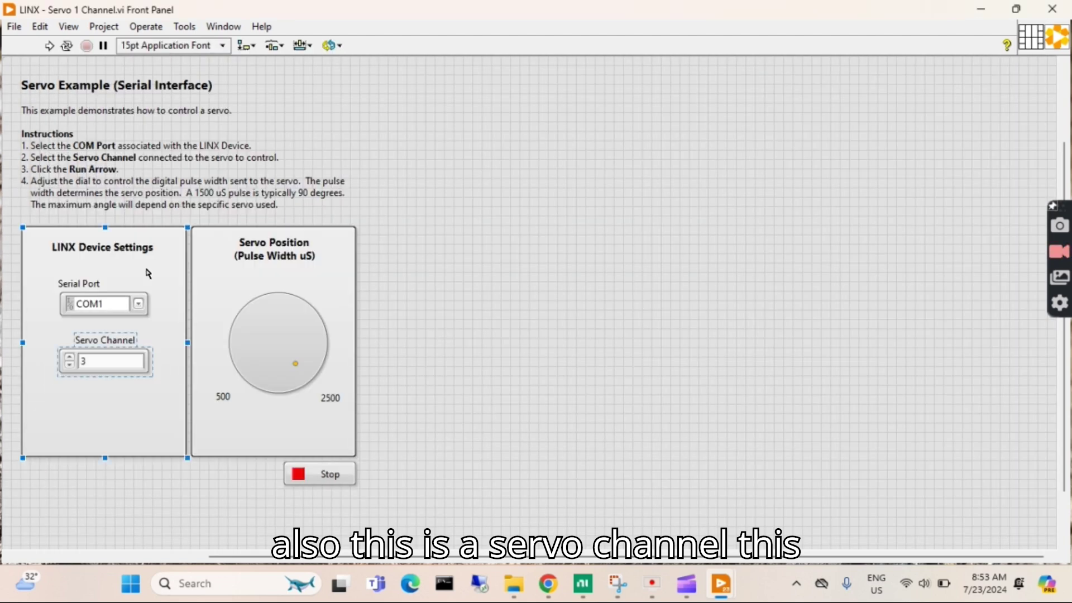
mouse_move(721, 583)
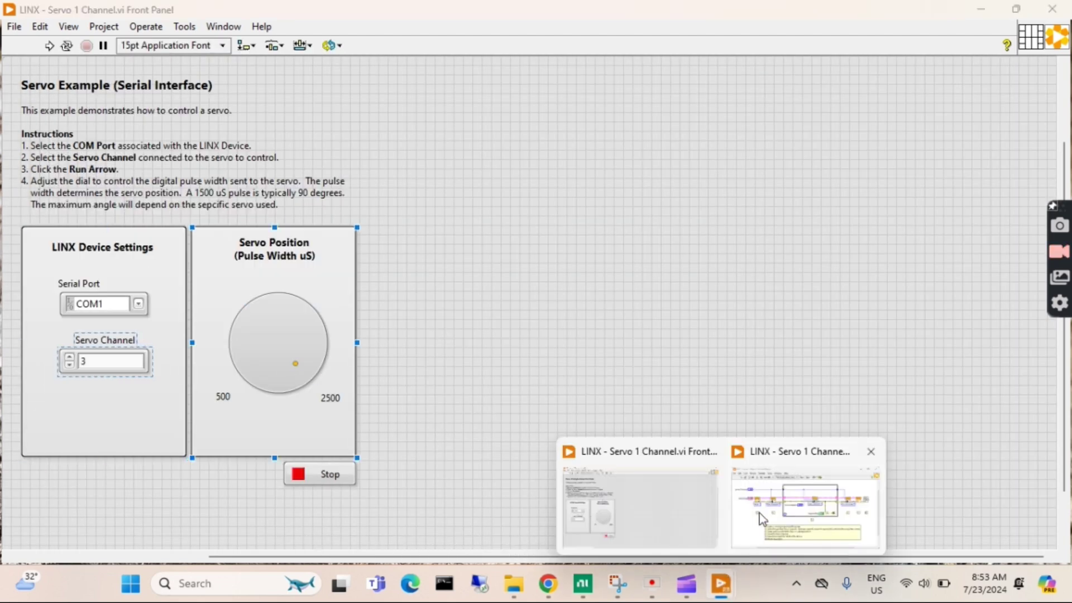
left_click(802, 508)
left_click(274, 111)
left_click(296, 160)
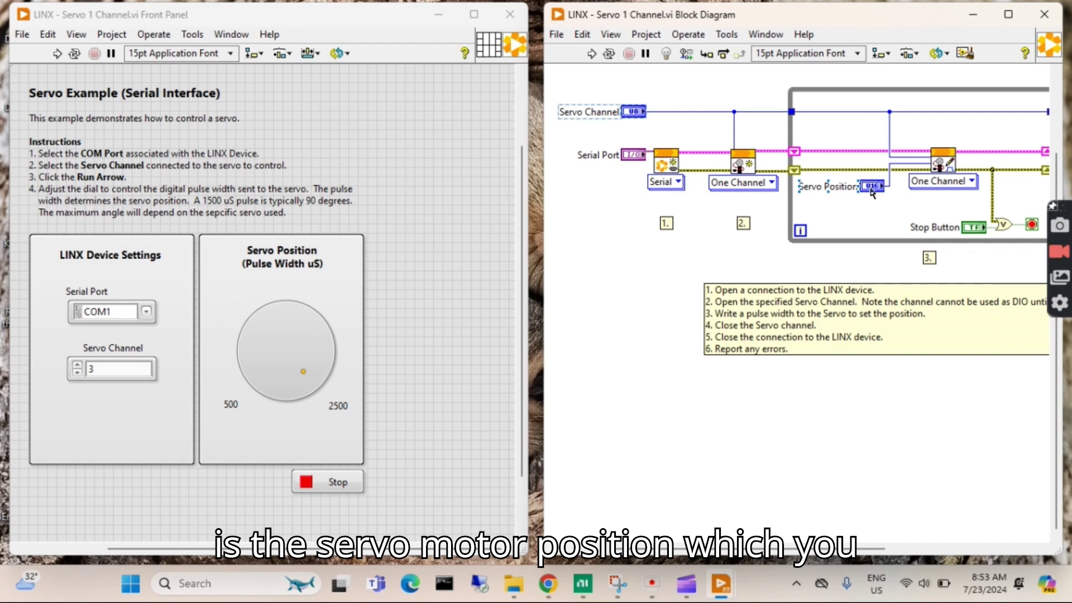
left_click_drag(868, 206, 949, 557)
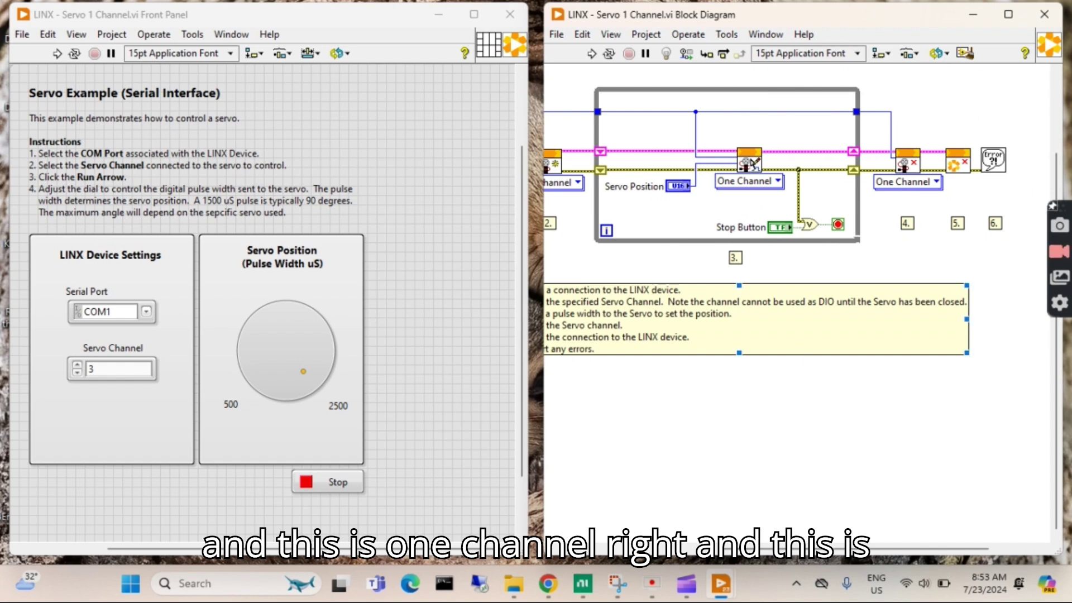
left_click(934, 161)
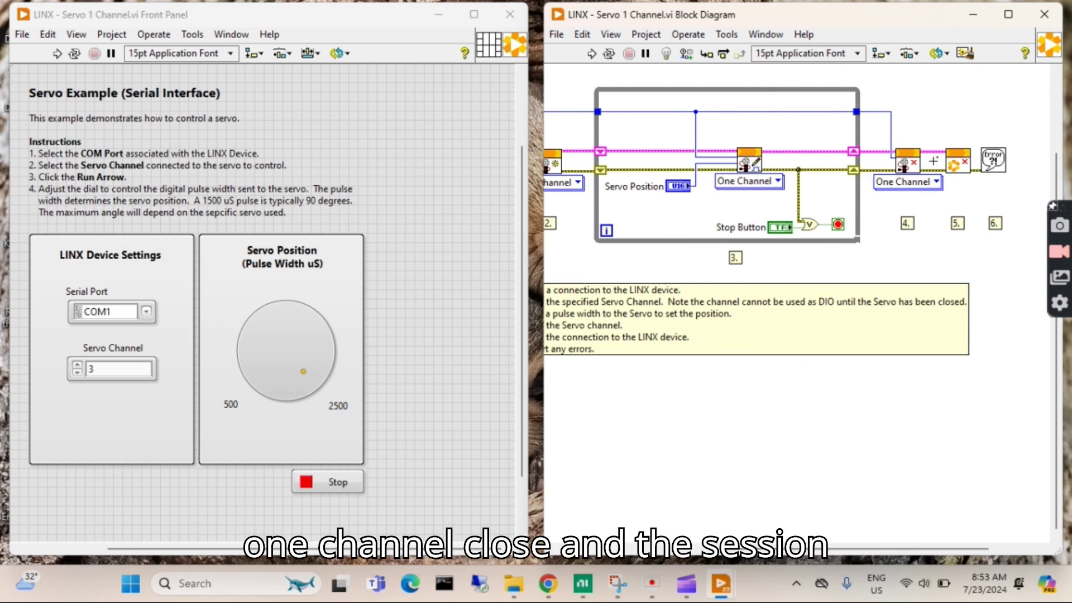